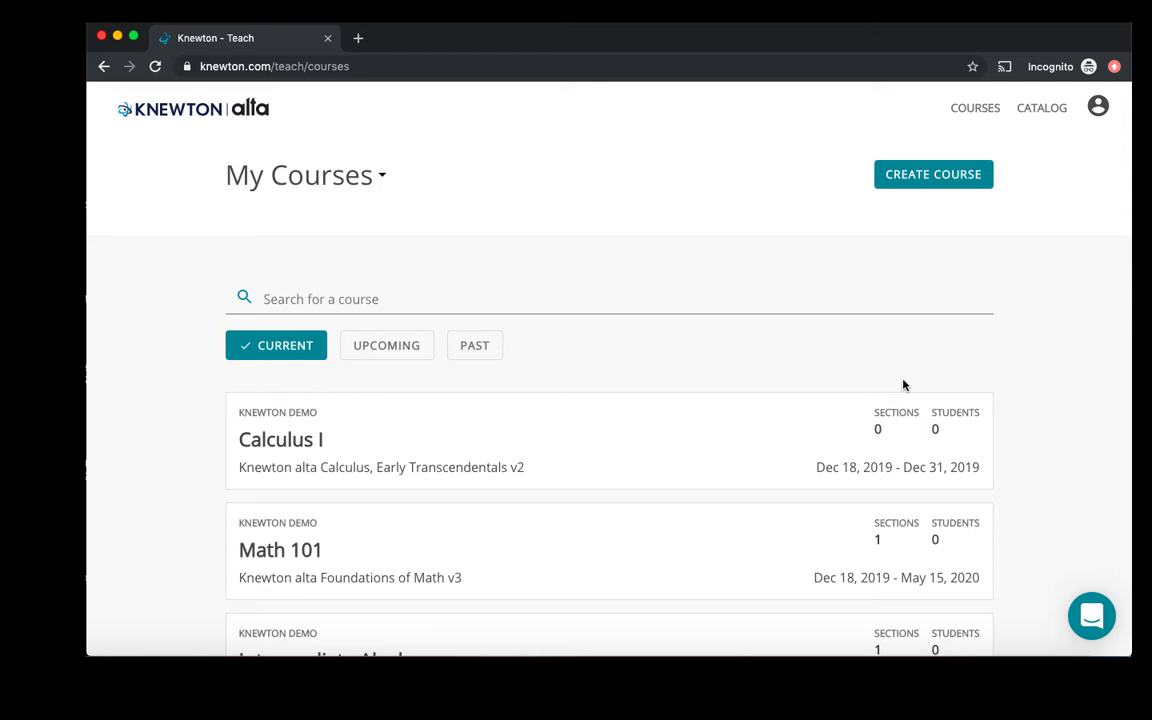
- Add an assessment named Test 1 with the TEST label to the Math 101 course outline
left_click(268, 548)
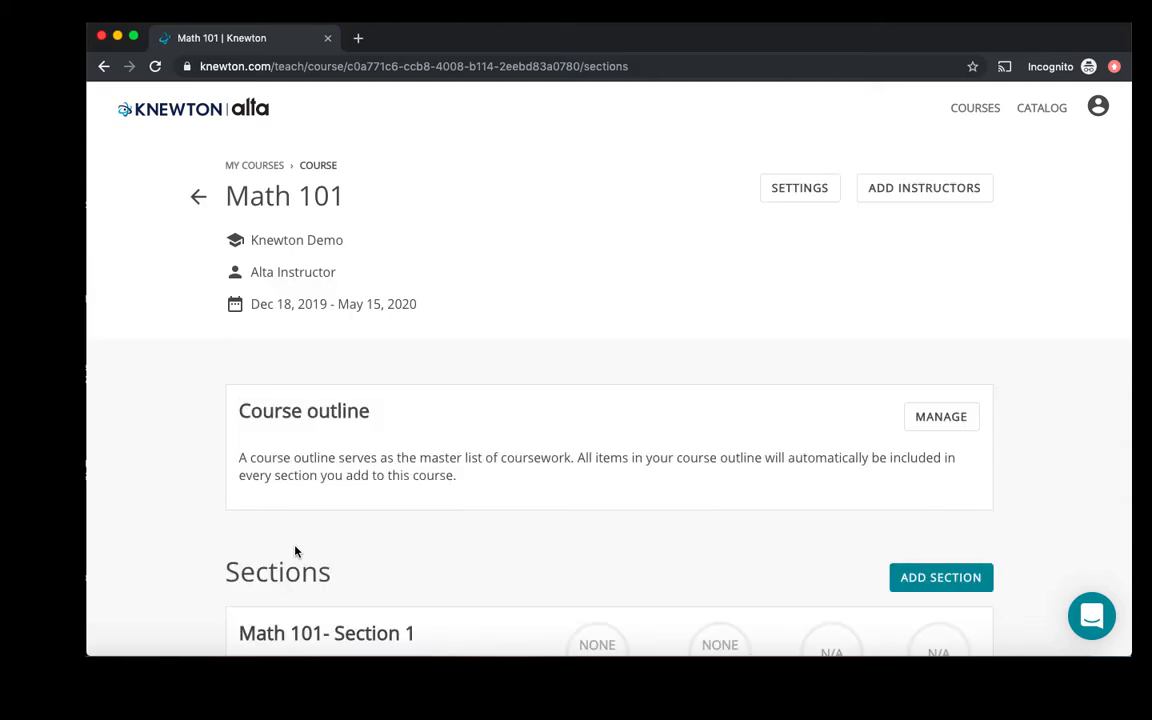
left_click(916, 422)
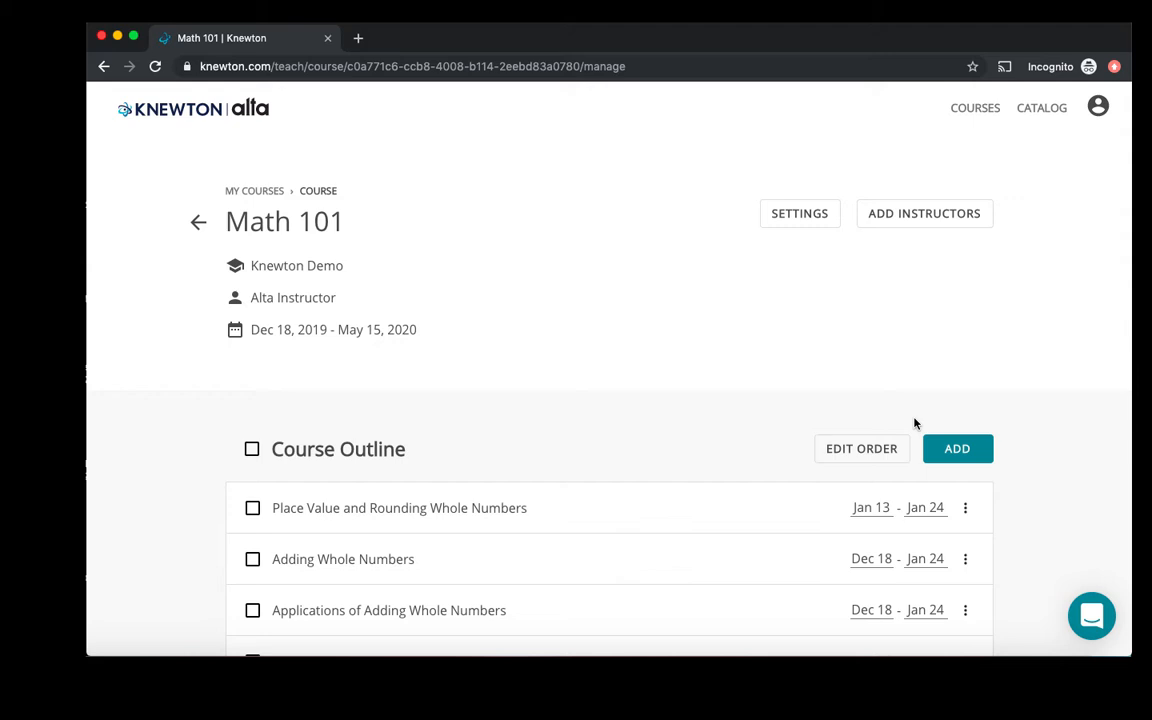
left_click(951, 452)
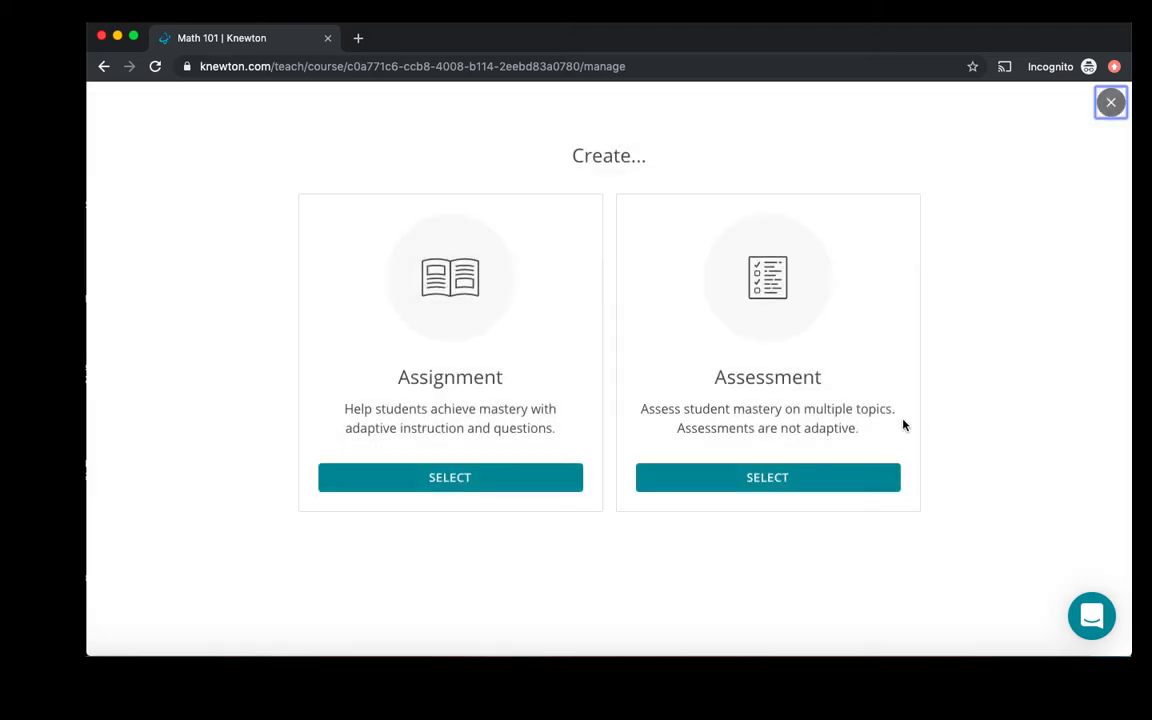
left_click(813, 484)
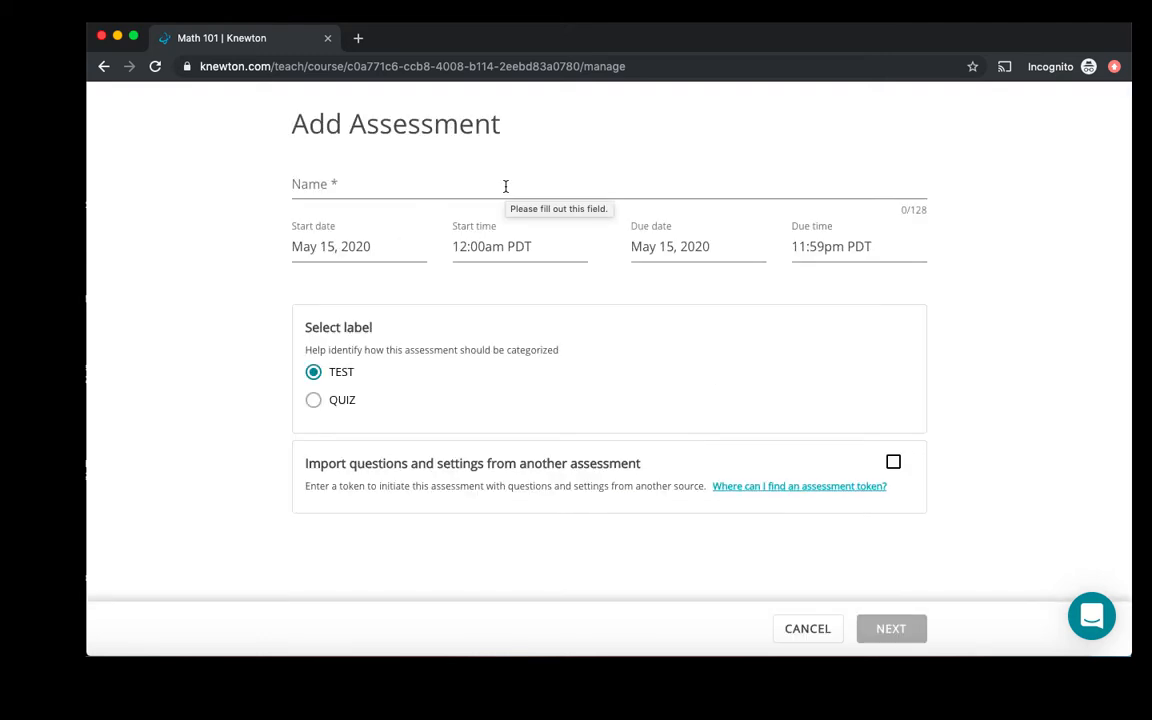
left_click(505, 186)
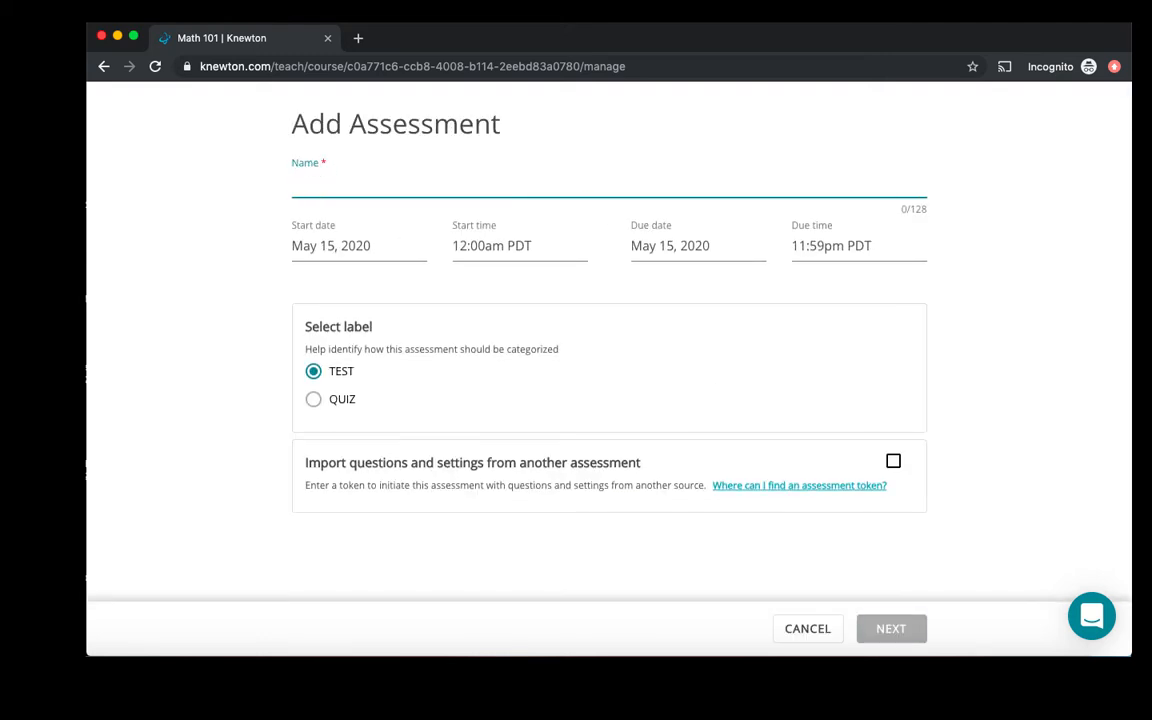
type("Test 1")
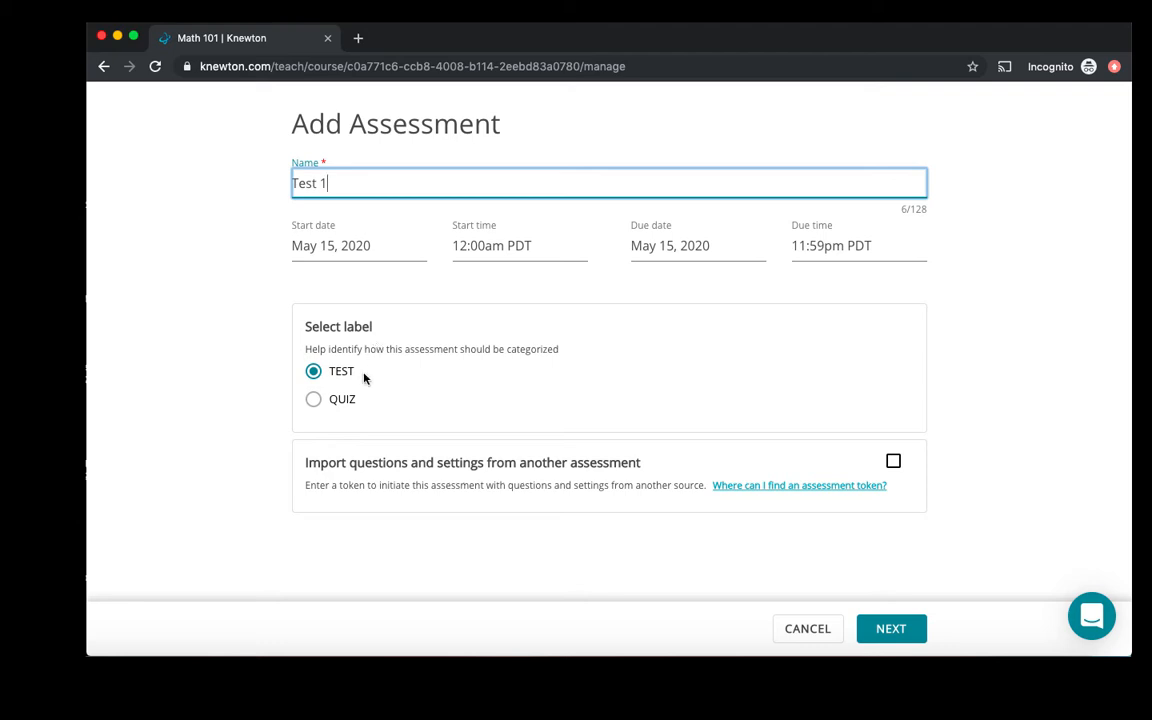
left_click(875, 629)
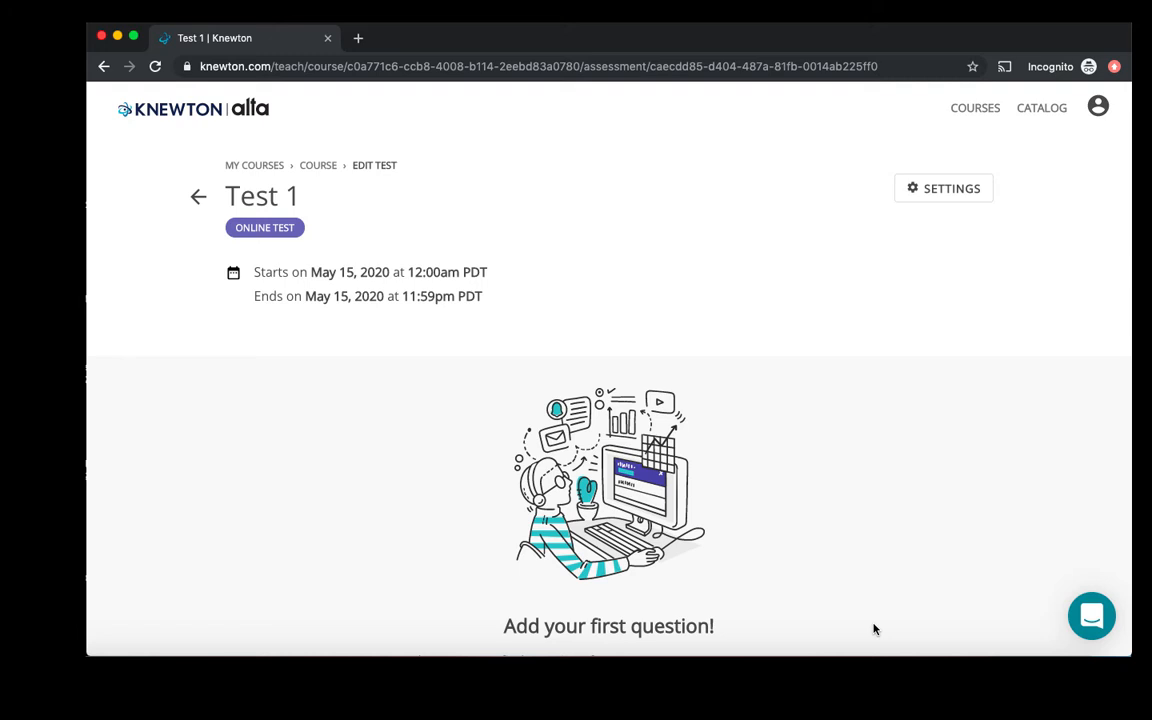
- Start adding Alta questions to Test 1, applying default preferences of static questions and 1 question per objective
scroll(874, 627, "down", 3)
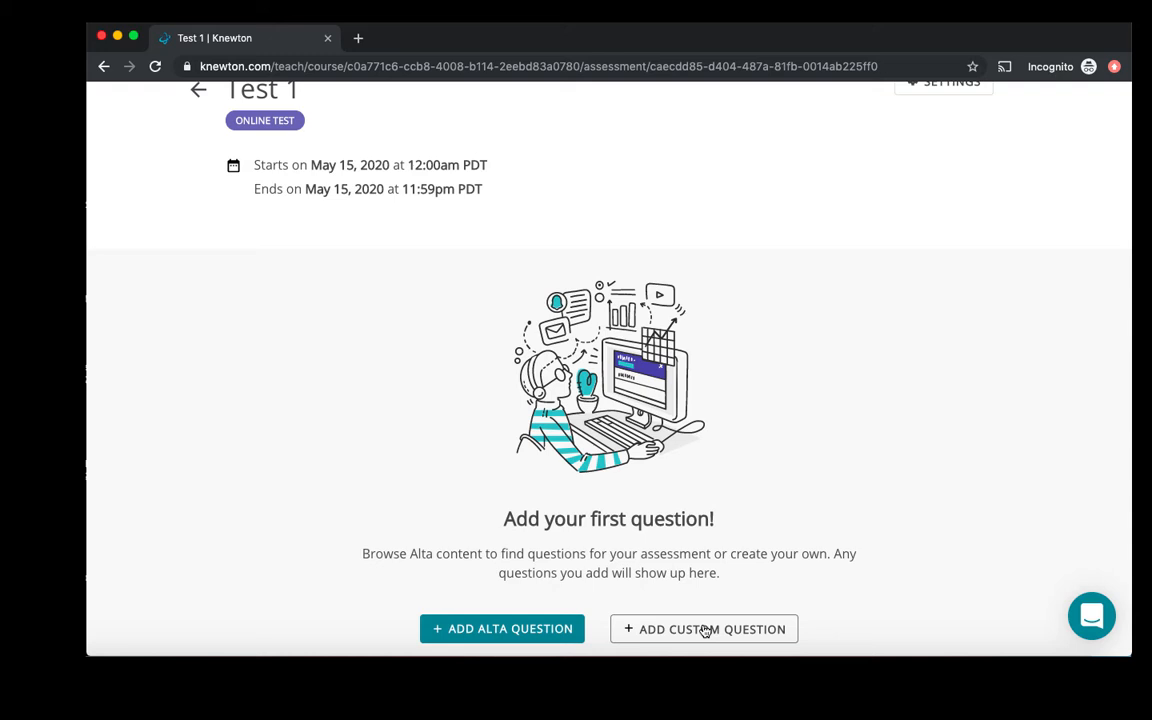
left_click(507, 636)
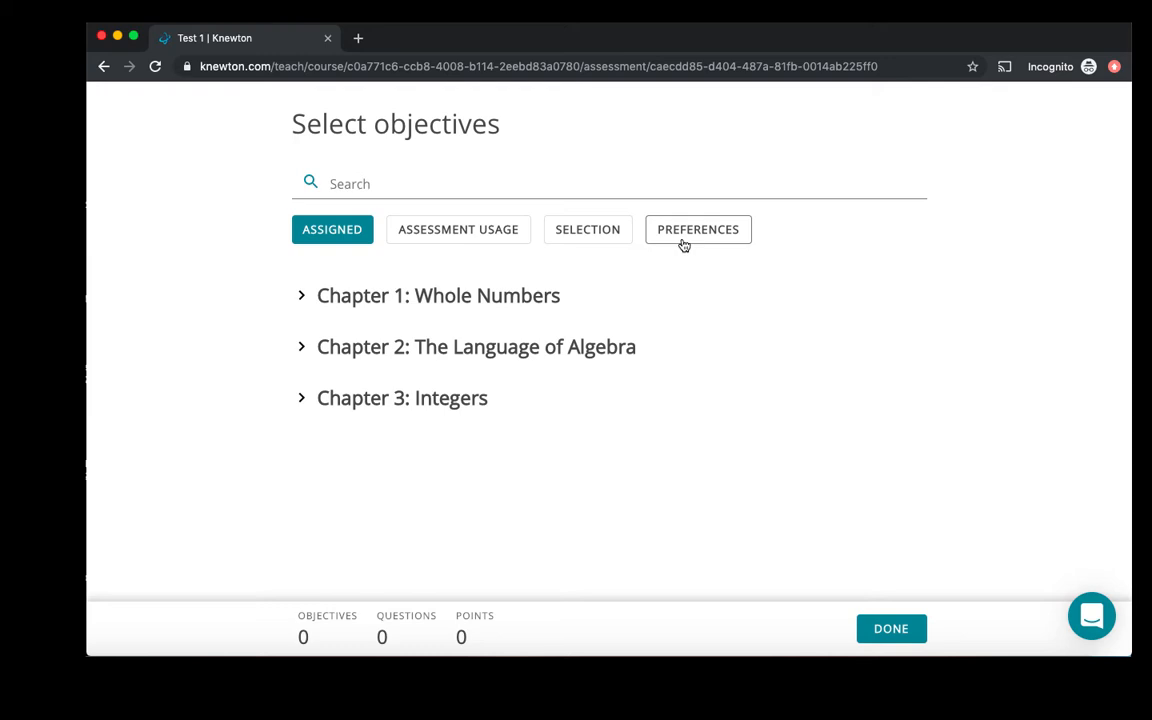
left_click(684, 245)
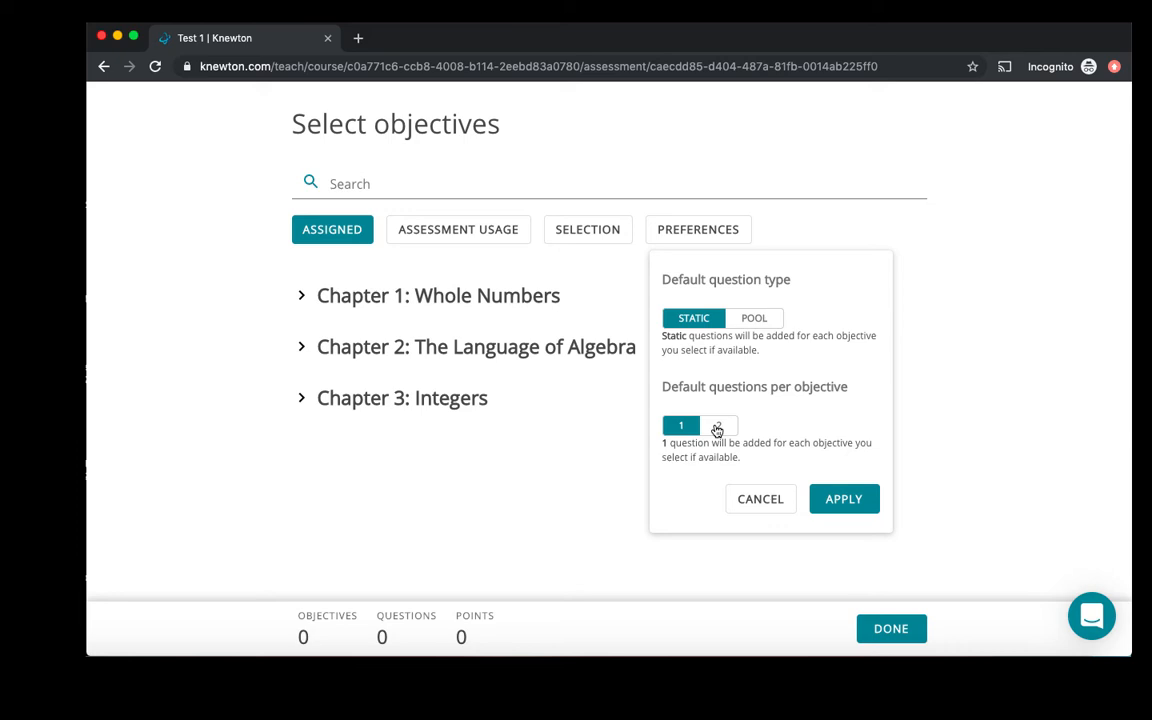
left_click(842, 501)
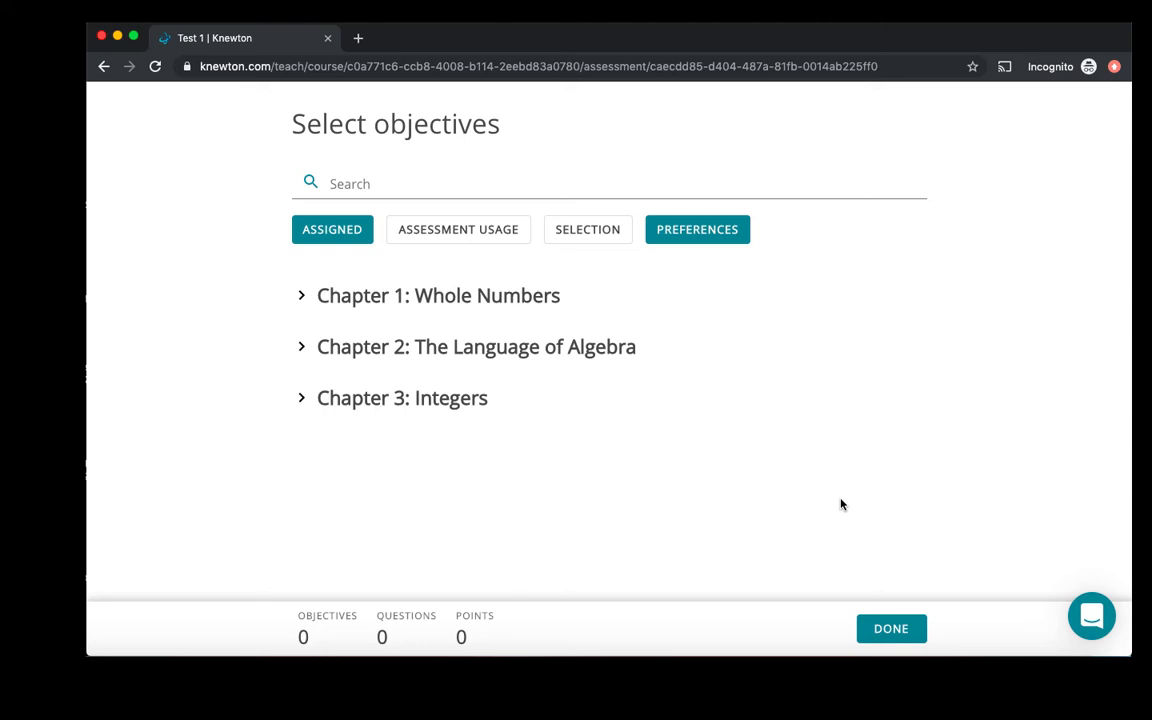
- In Chapter 1: Whole Numbers, select Round whole numbers and all Adding Whole Numbers objectives except Use addition notation
left_click(525, 299)
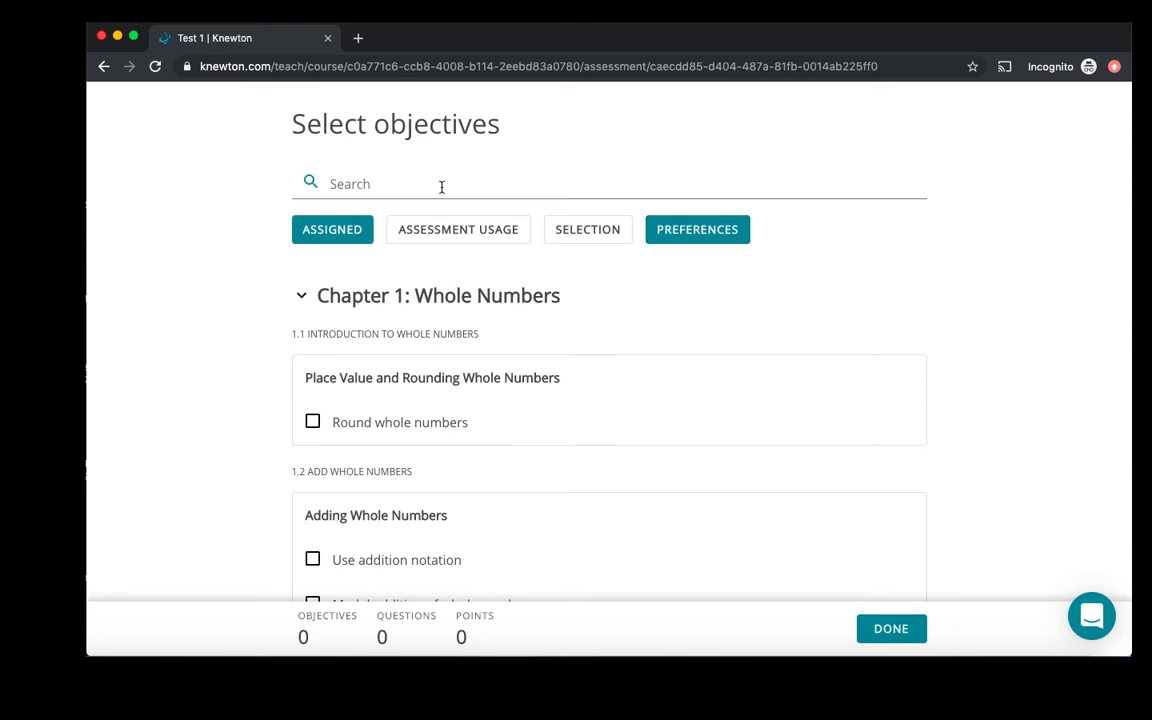
left_click(313, 423)
scroll(367, 446, "down", 1)
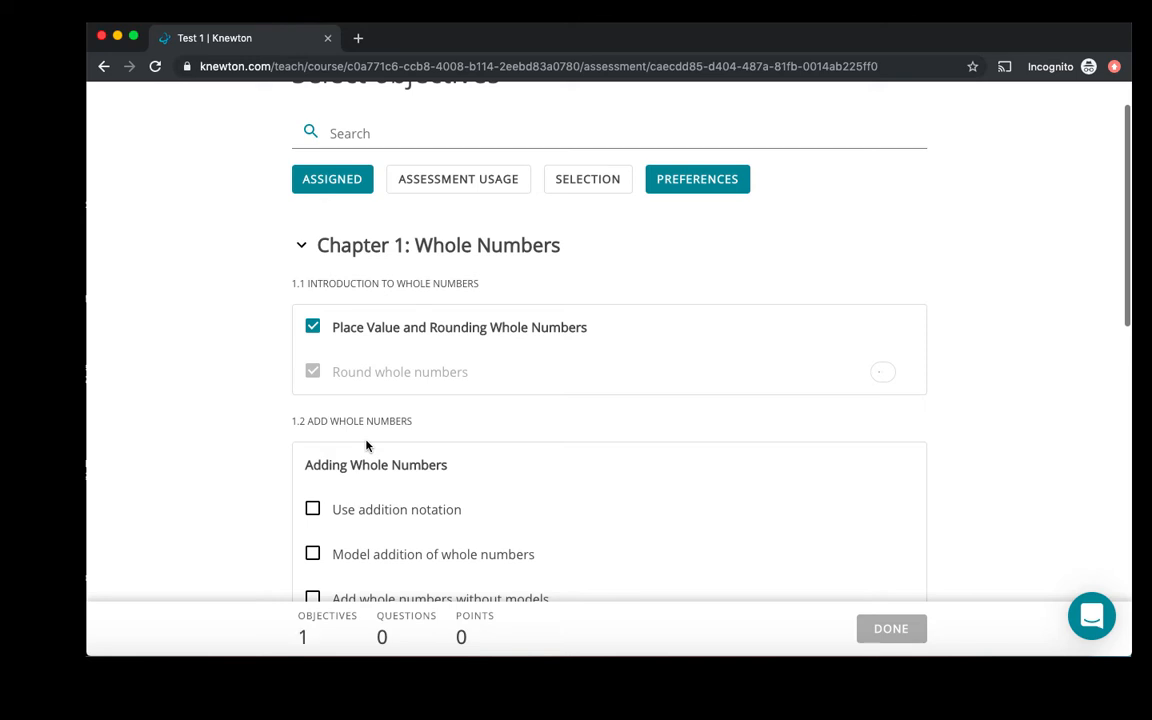
scroll(367, 446, "down", 1)
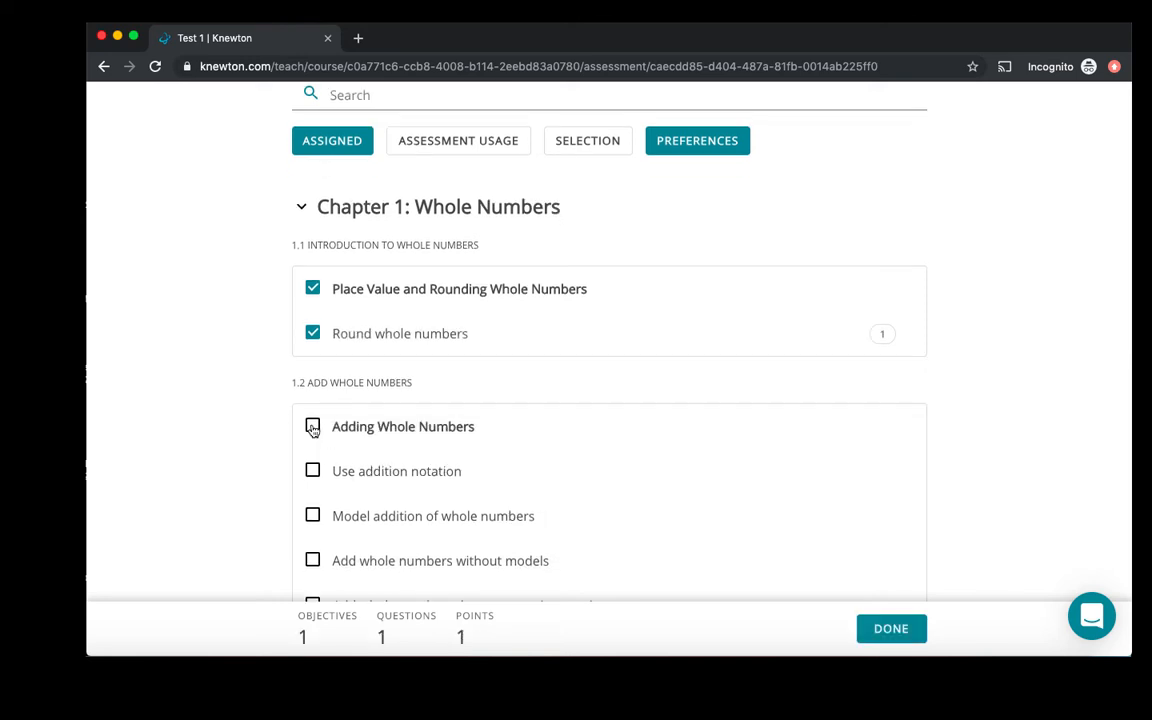
left_click(313, 427)
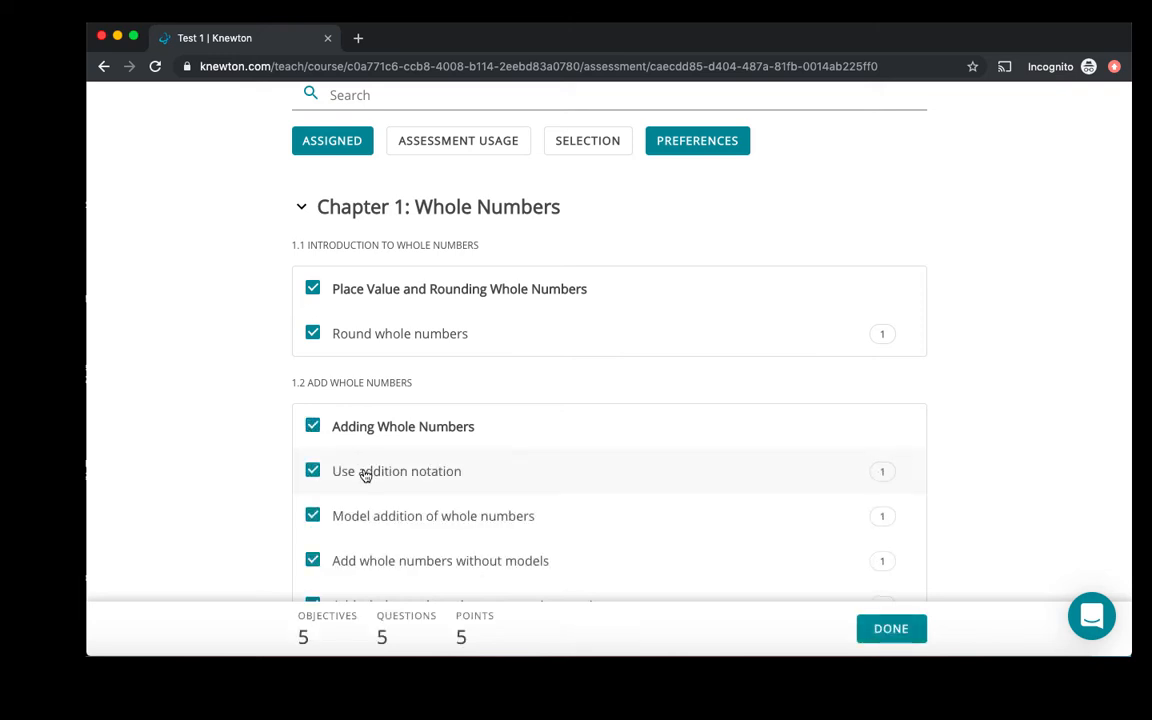
left_click(313, 471)
- Examine the assignment usage, assessment usage and selection filter options for objectives, keeping the selection filter on All
scroll(337, 199, "up", 1)
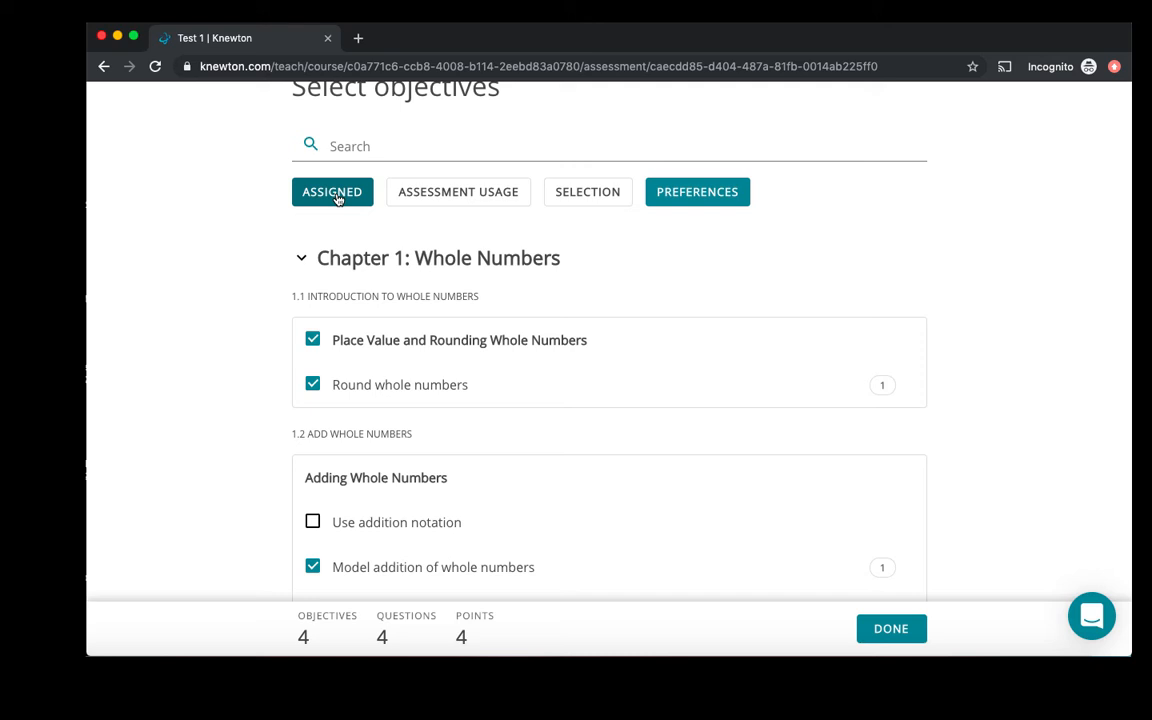
left_click(337, 197)
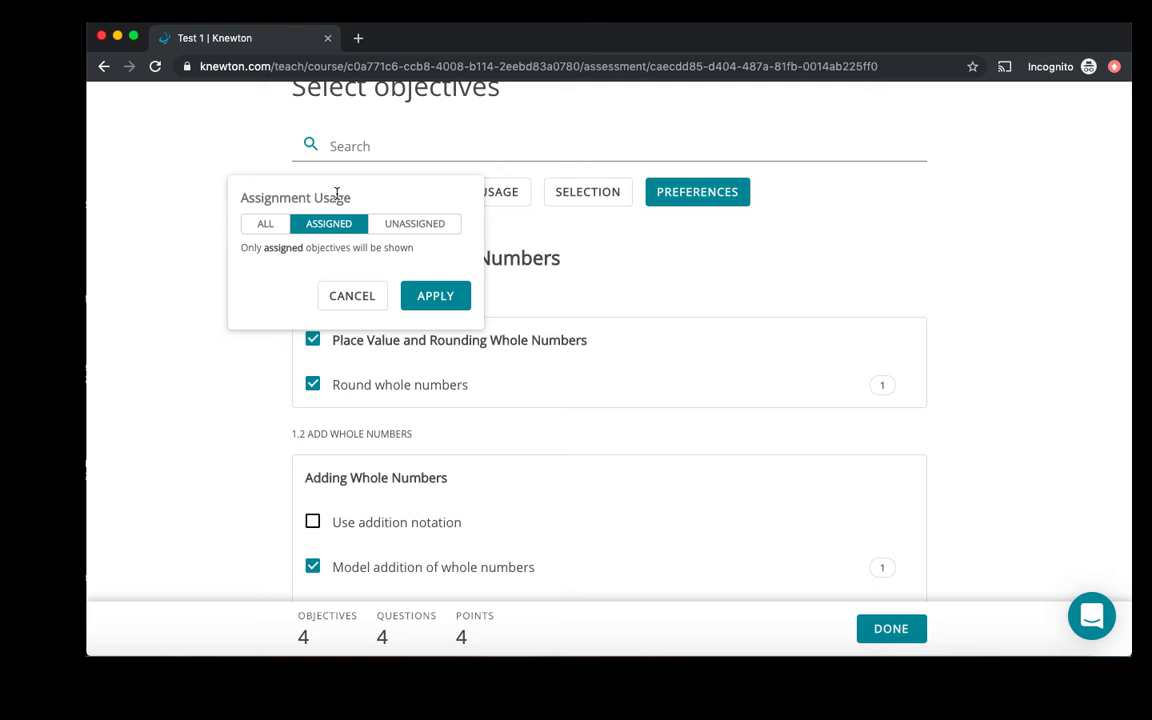
left_click(495, 193)
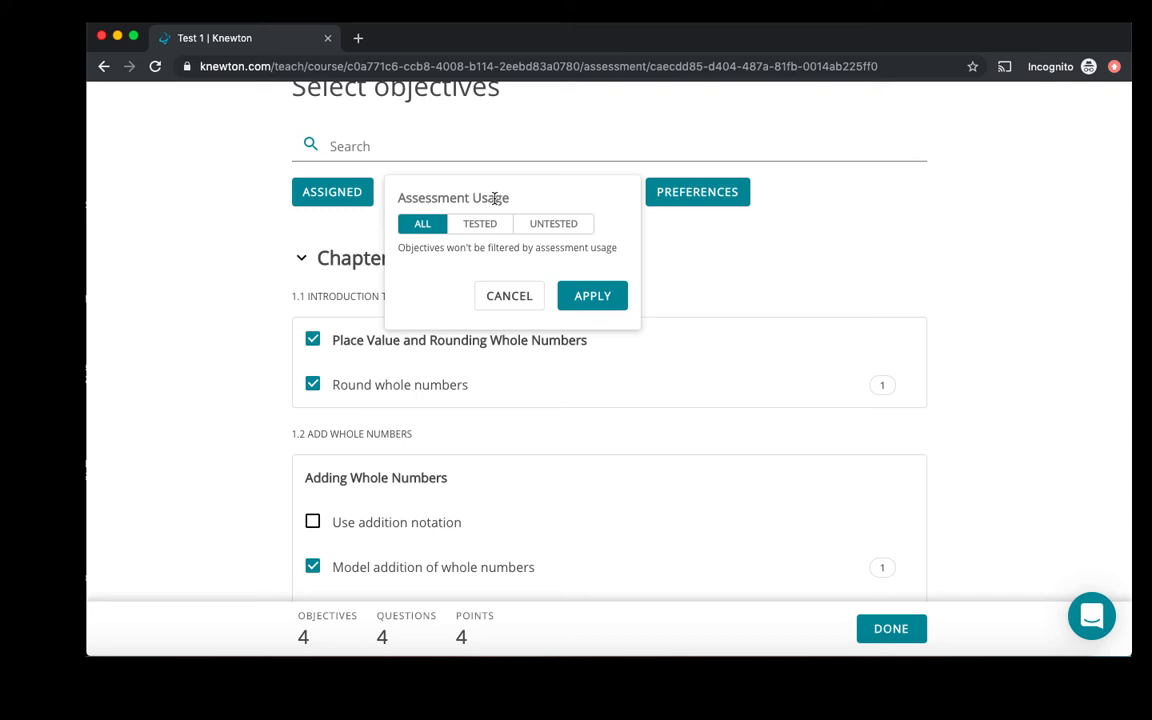
left_click(593, 200)
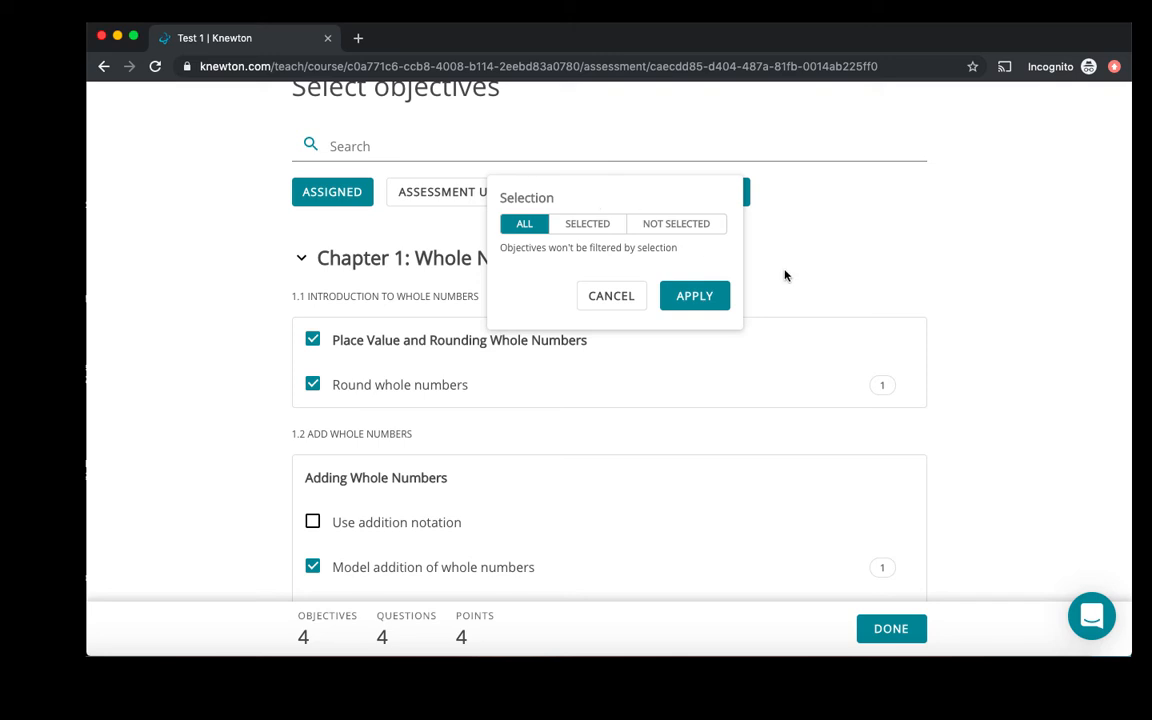
left_click(700, 297)
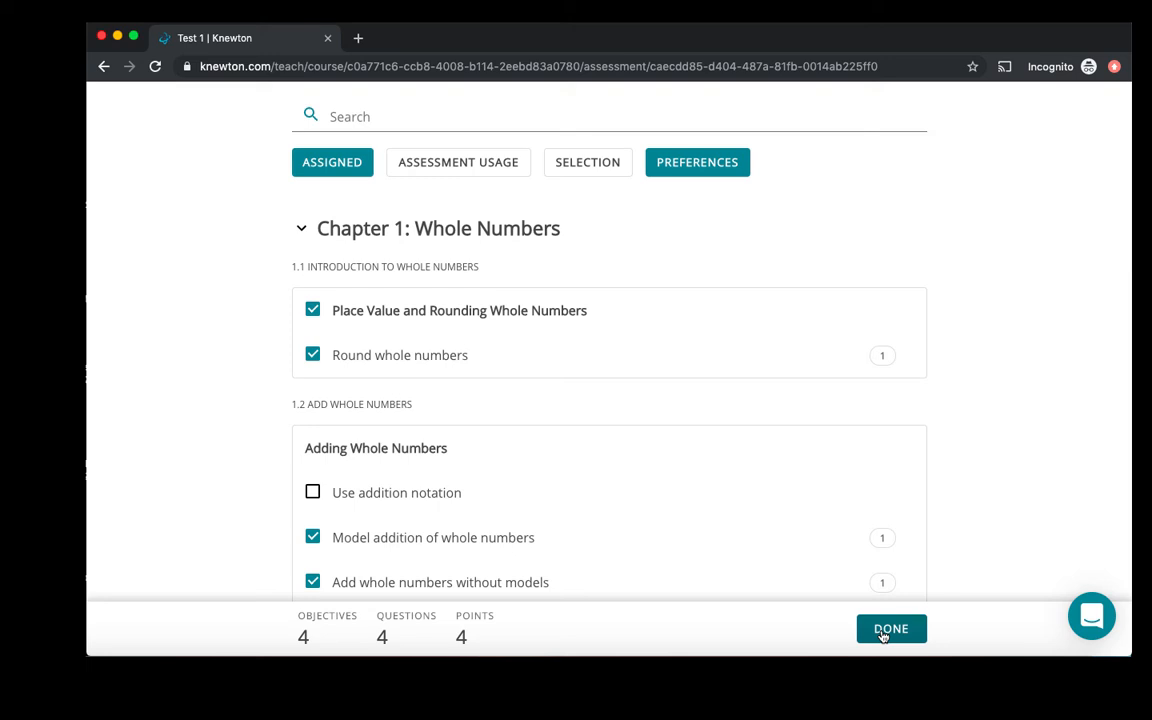
- Finish the objective selection and set the Round whole numbers question's points to 2
left_click(890, 629)
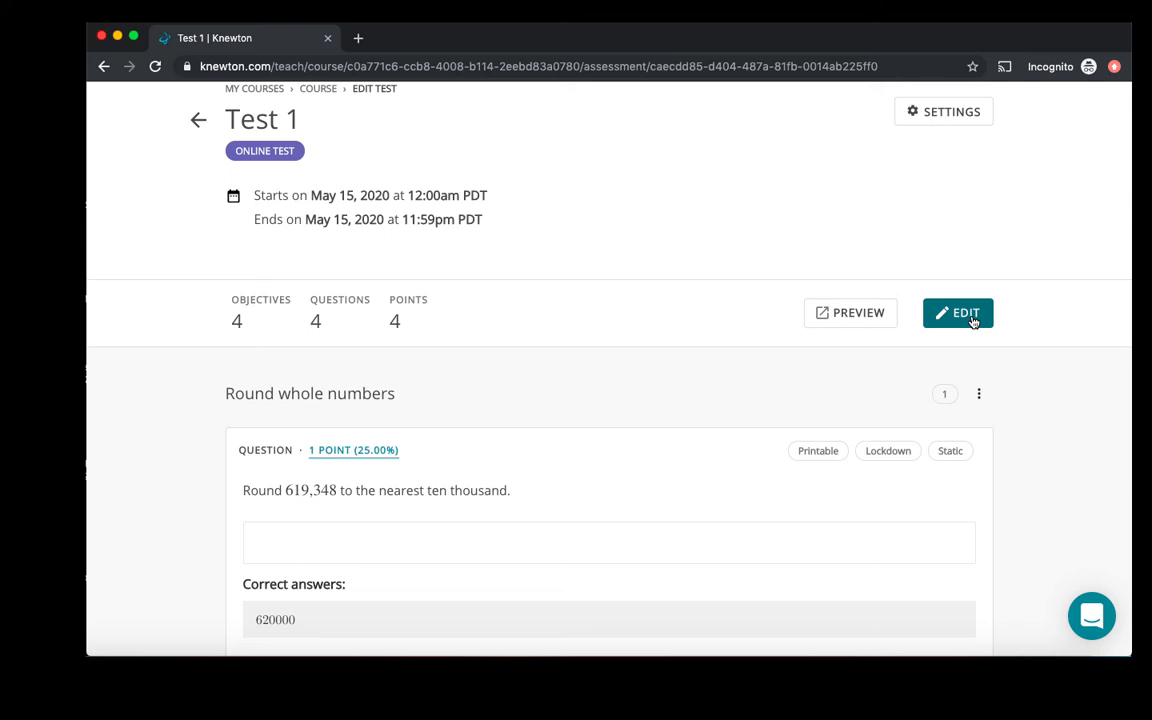
mouse_move(816, 455)
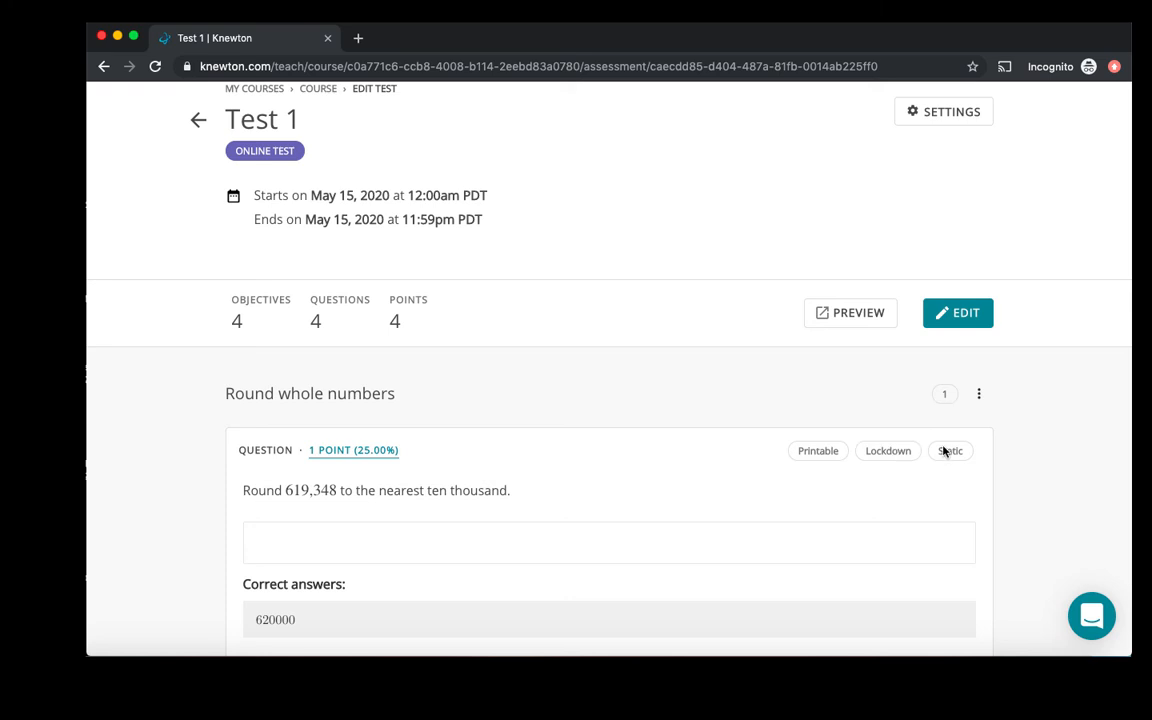
left_click(370, 455)
type("2")
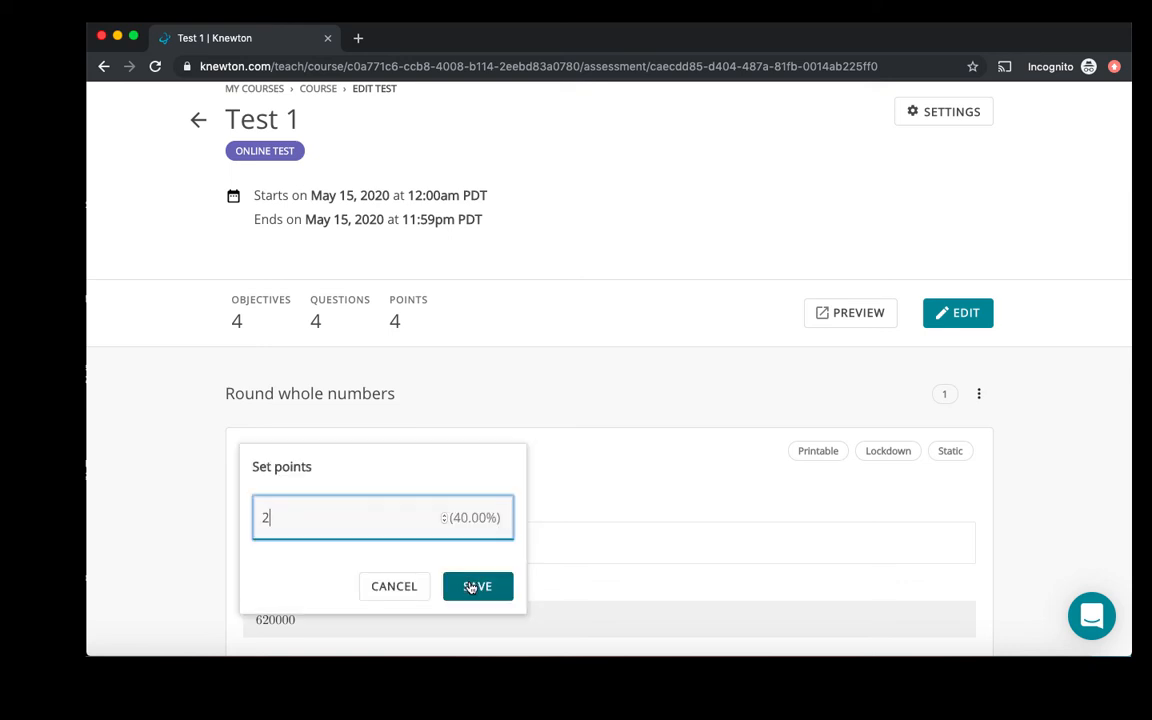
left_click(470, 587)
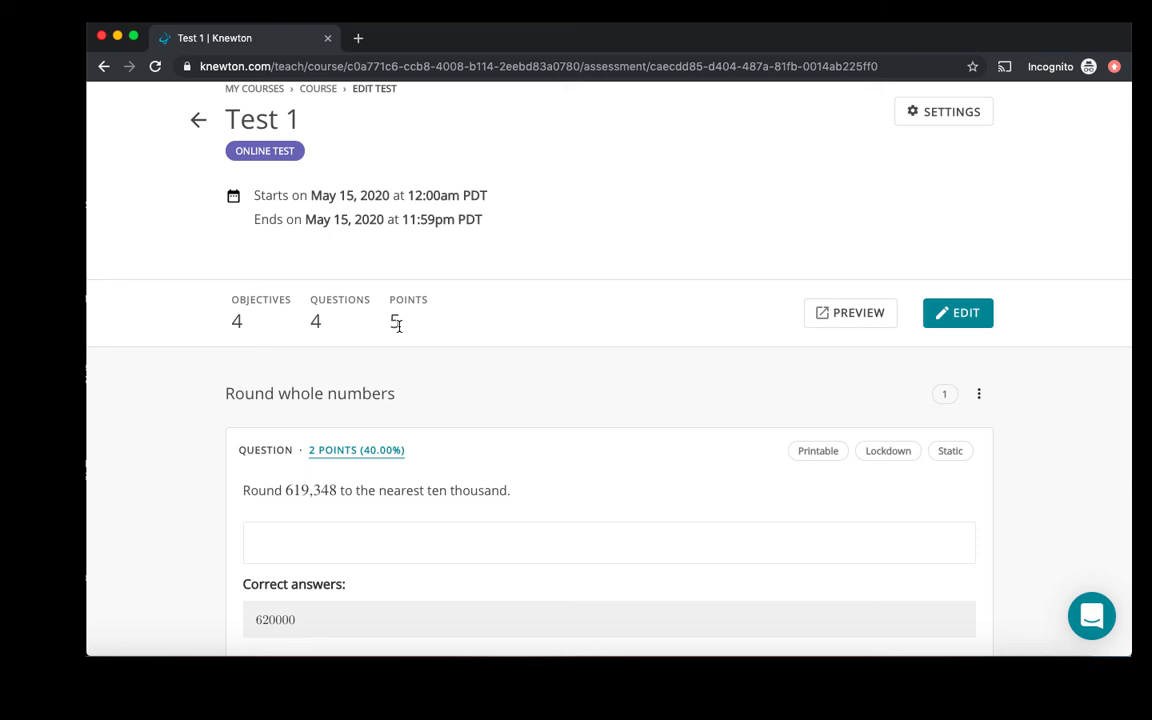
- Add the question "Round 63,994 to the nearest hundred" to the Round whole numbers objective, and remove it again
left_click(980, 397)
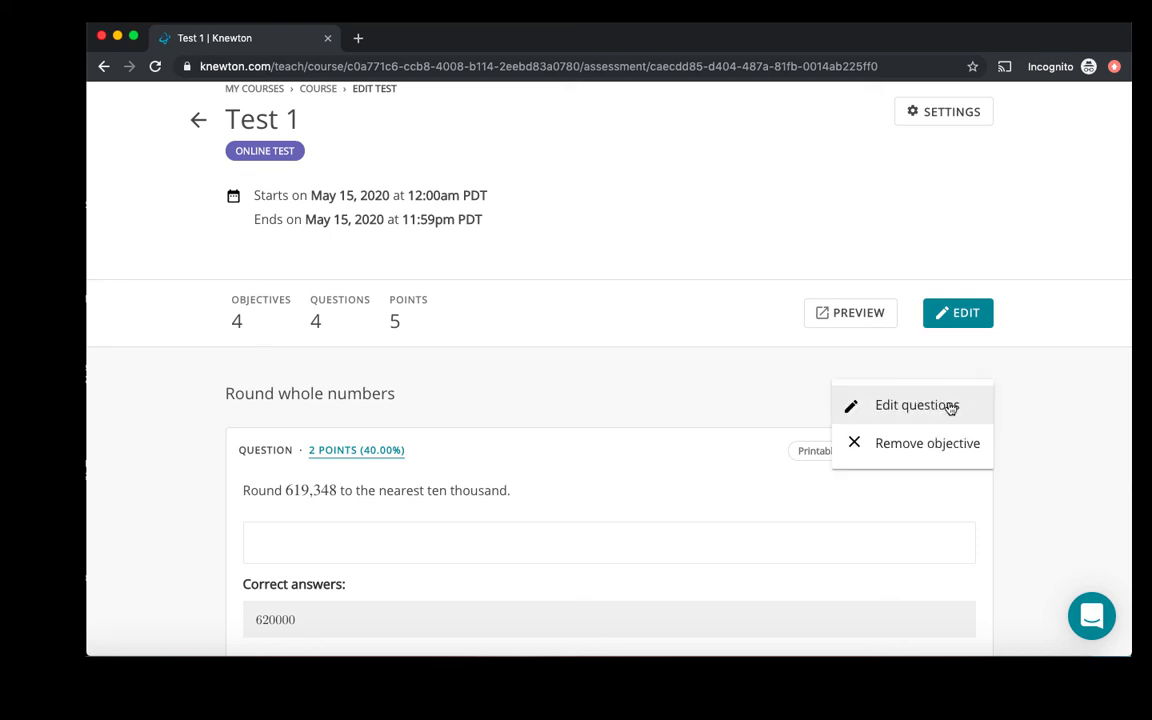
left_click(950, 408)
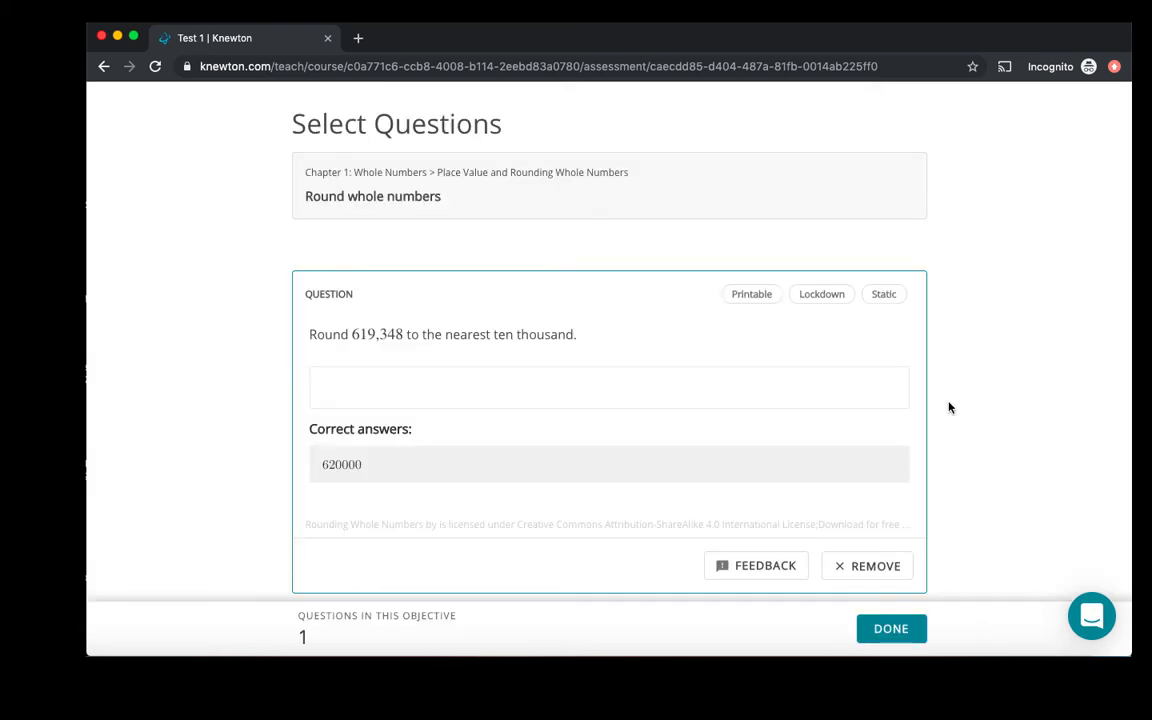
scroll(810, 470, "down", 5)
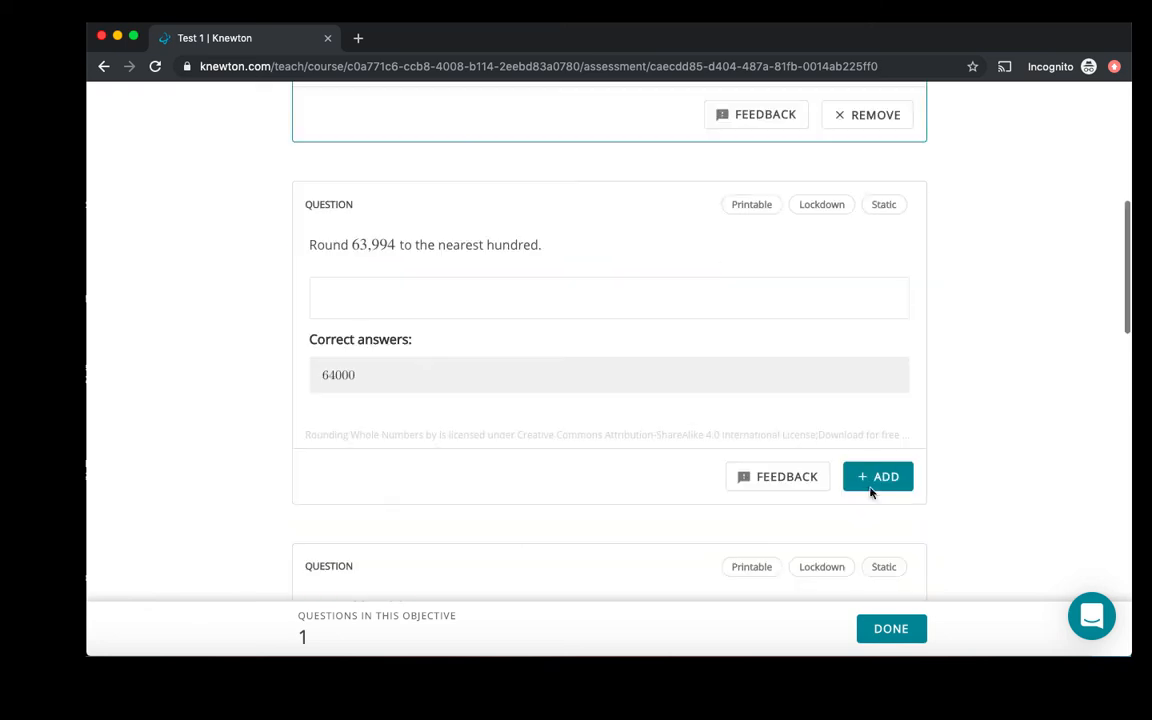
left_click(878, 477)
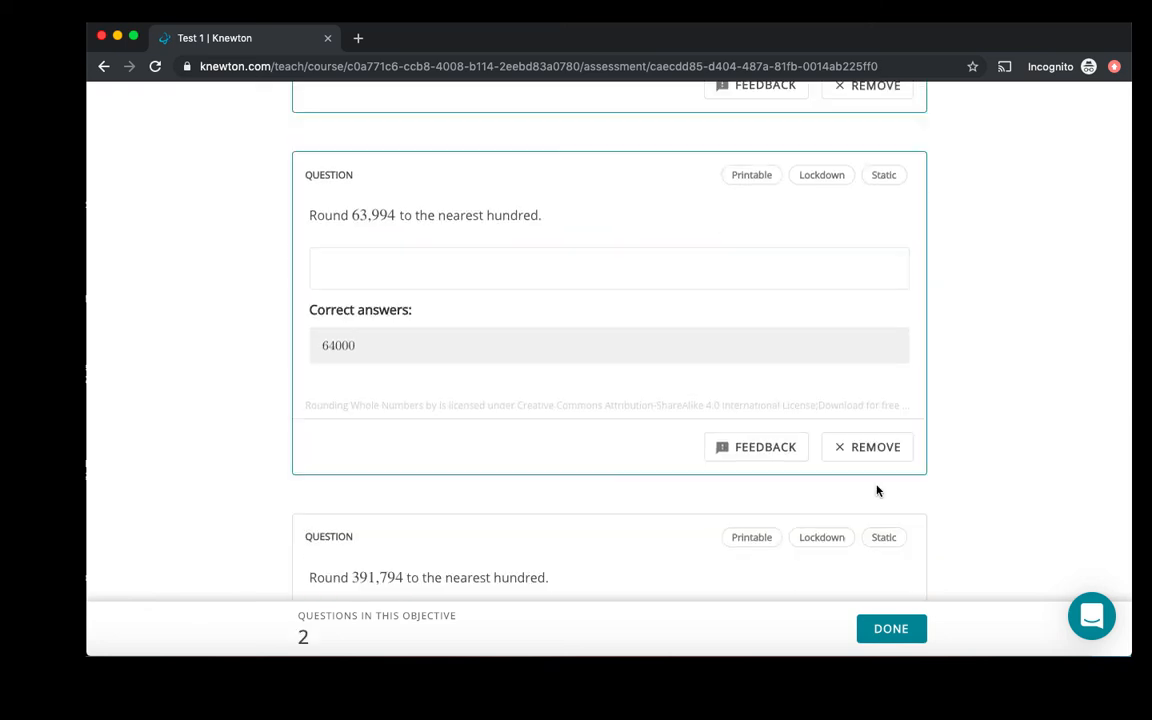
left_click(876, 450)
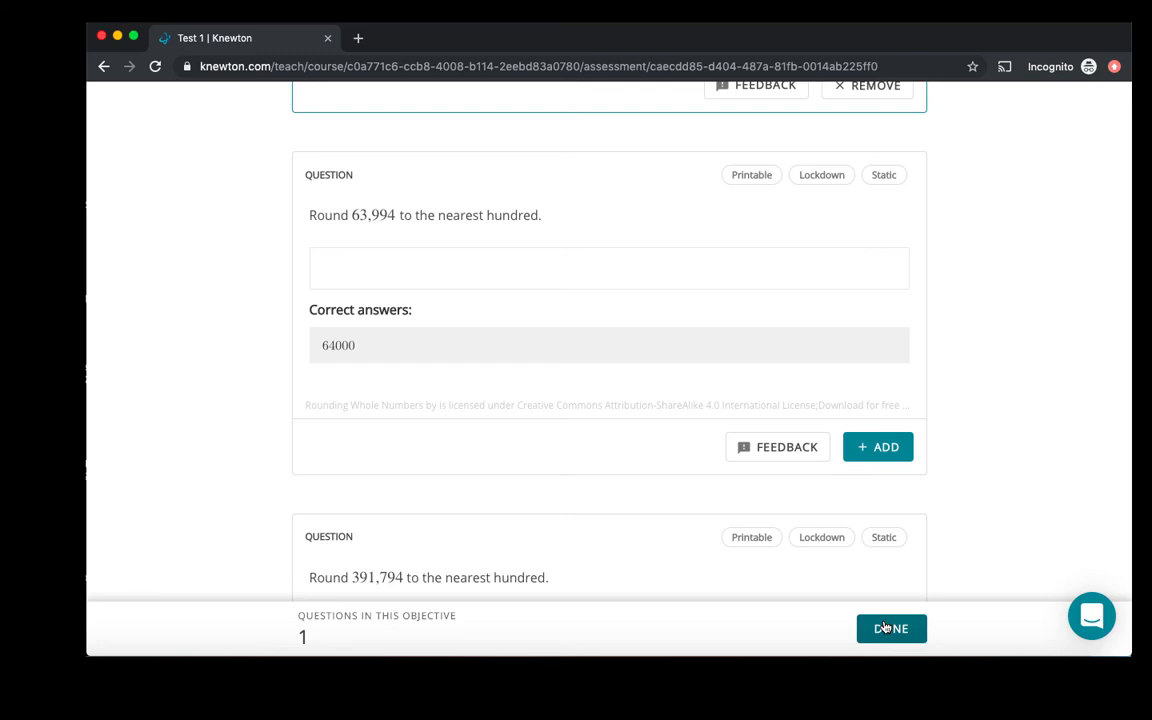
left_click(884, 627)
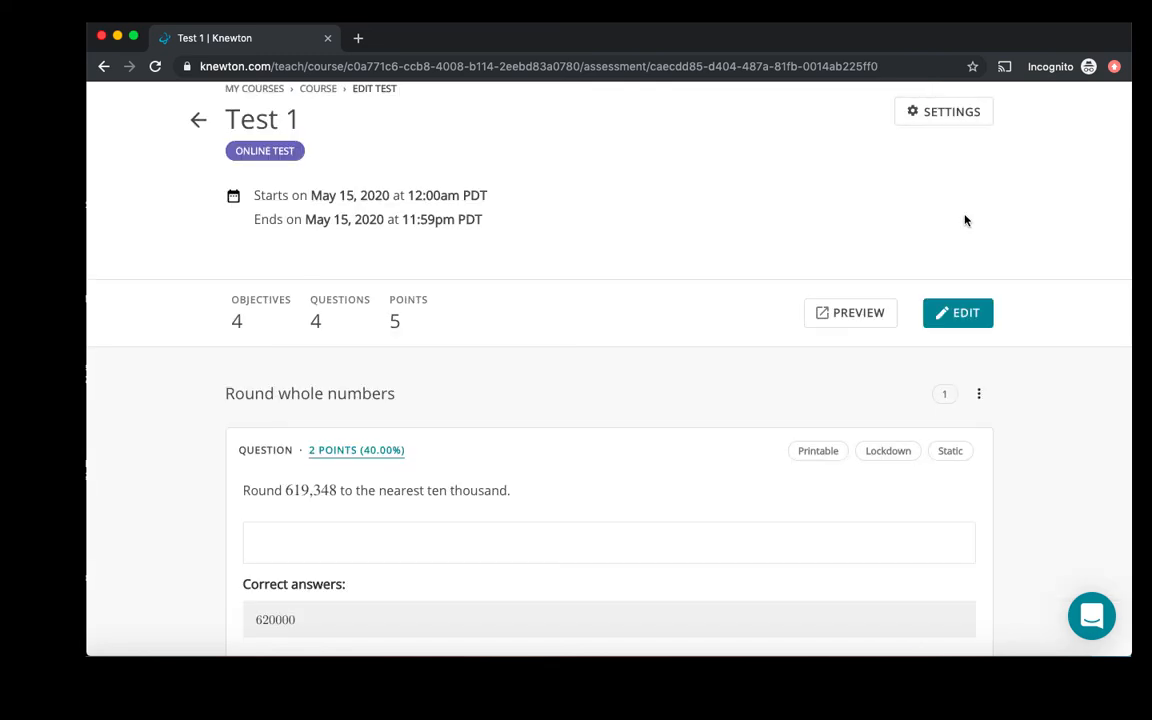
- Allow multiple attempts in Test 1's assessment settings, with the number of attempts at 2, and save
left_click(941, 116)
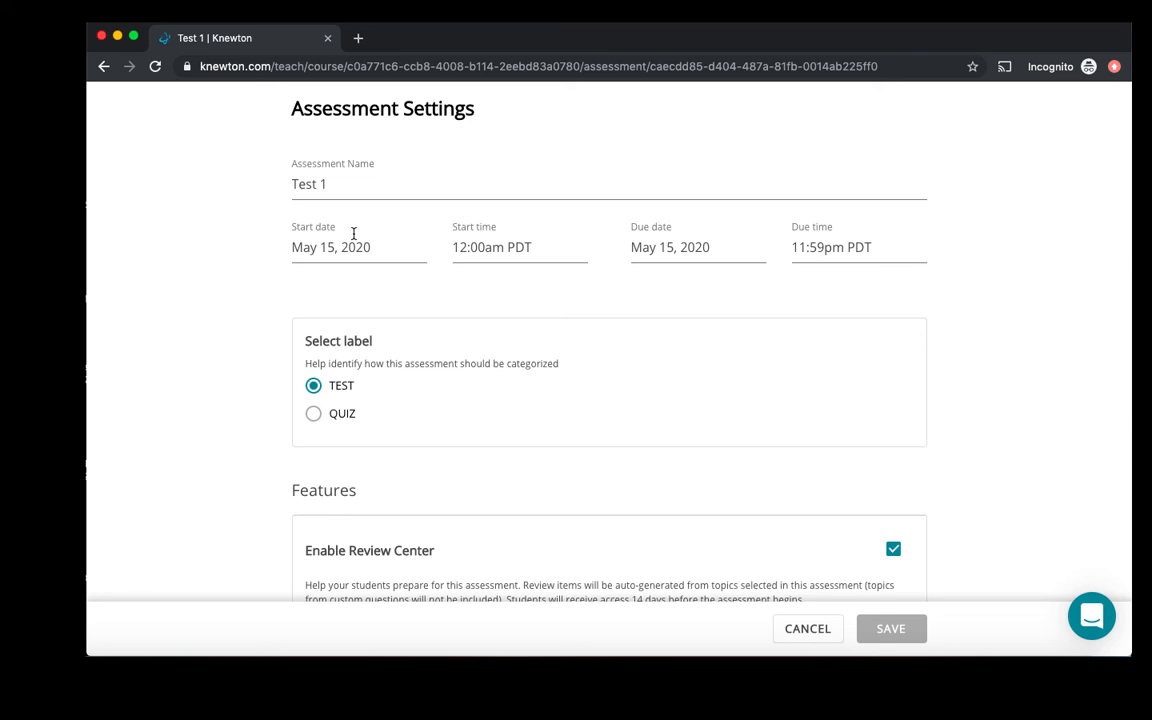
scroll(650, 330, "down", 5)
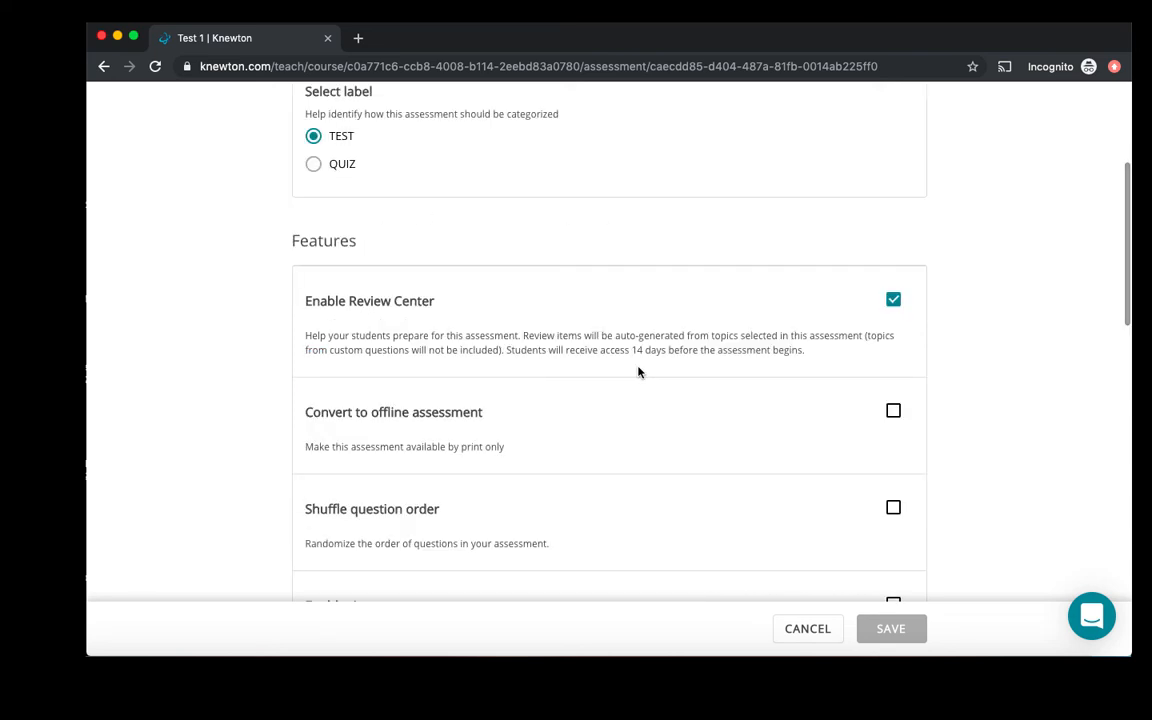
scroll(890, 315, "down", 8)
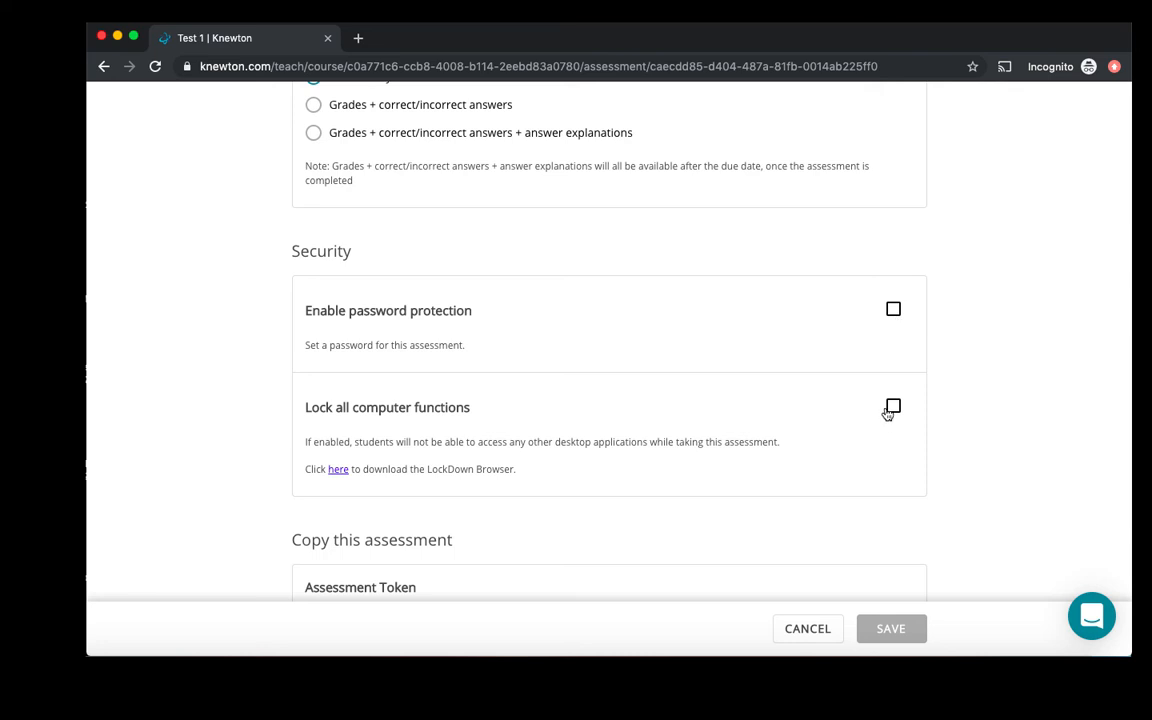
scroll(888, 413, "up", 8)
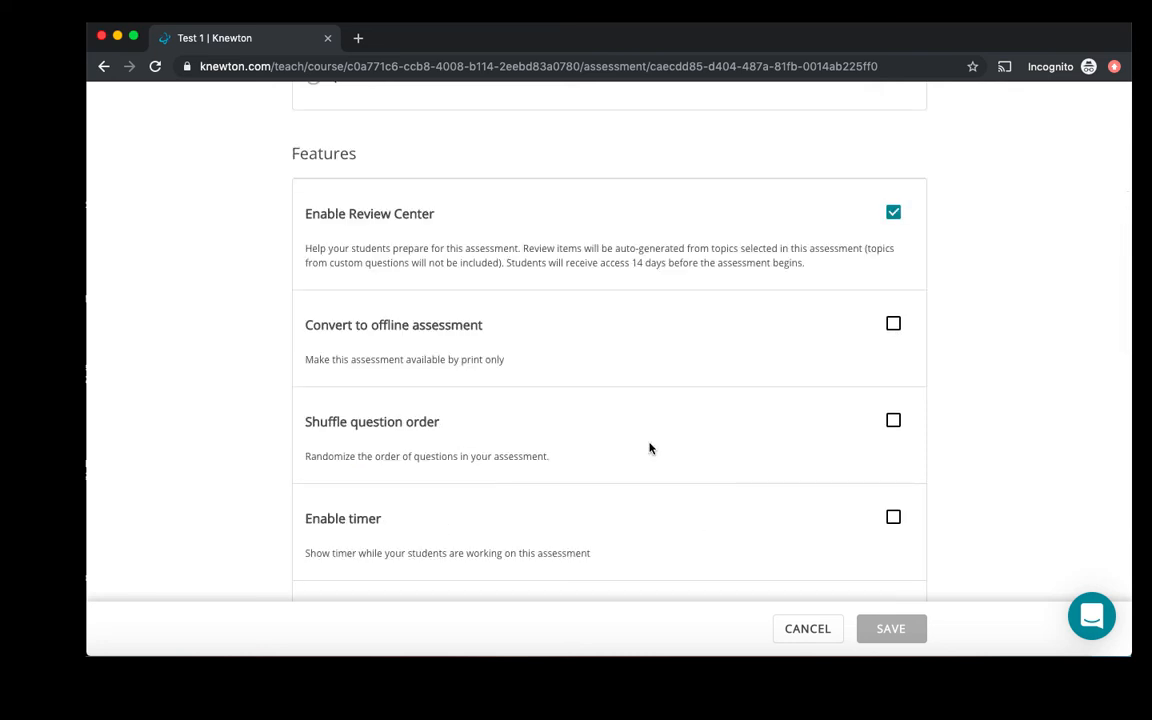
scroll(649, 448, "down", 3)
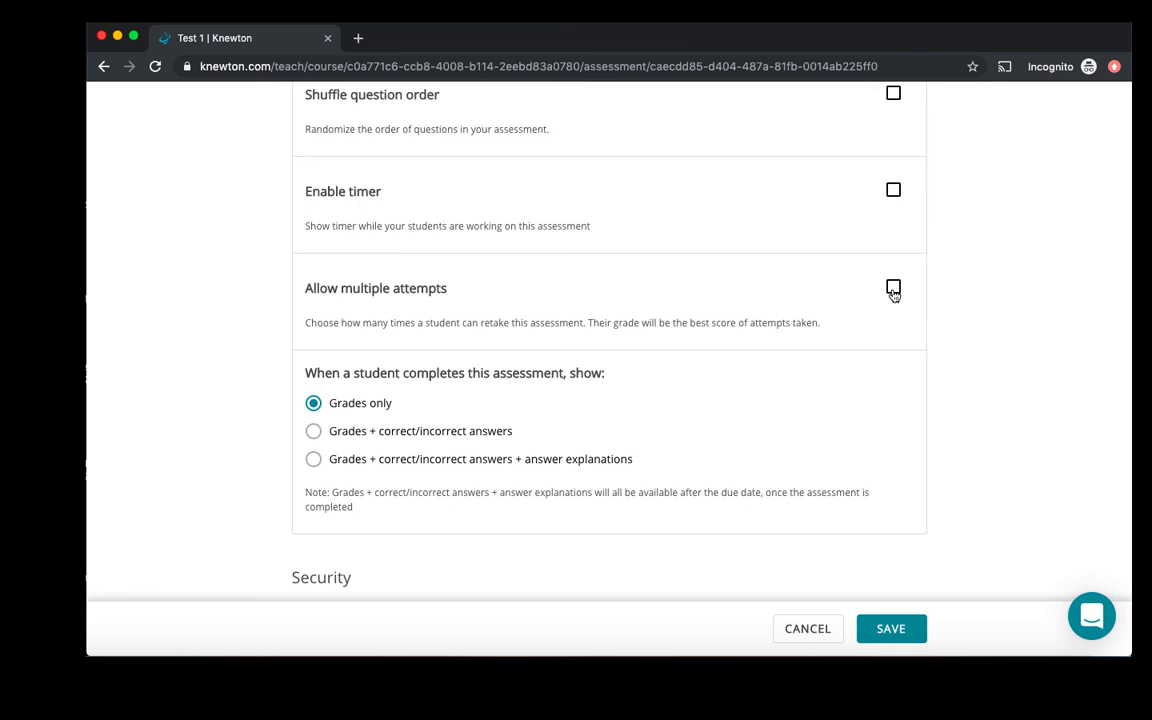
left_click(893, 289)
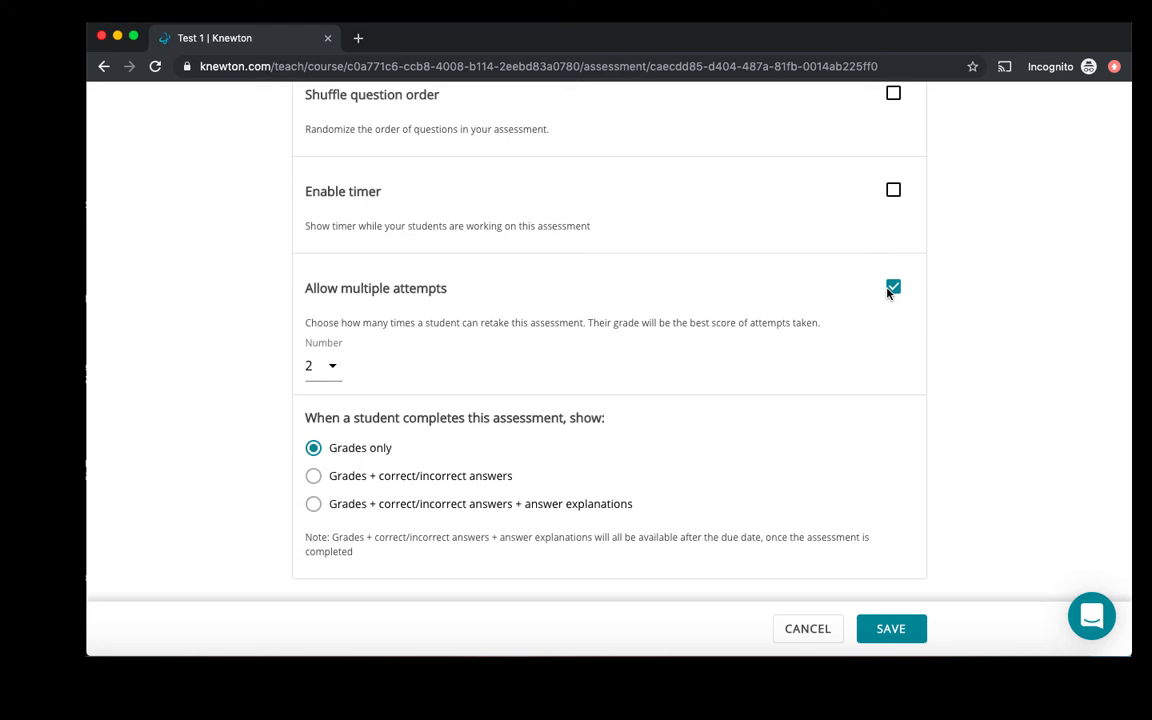
left_click(330, 366)
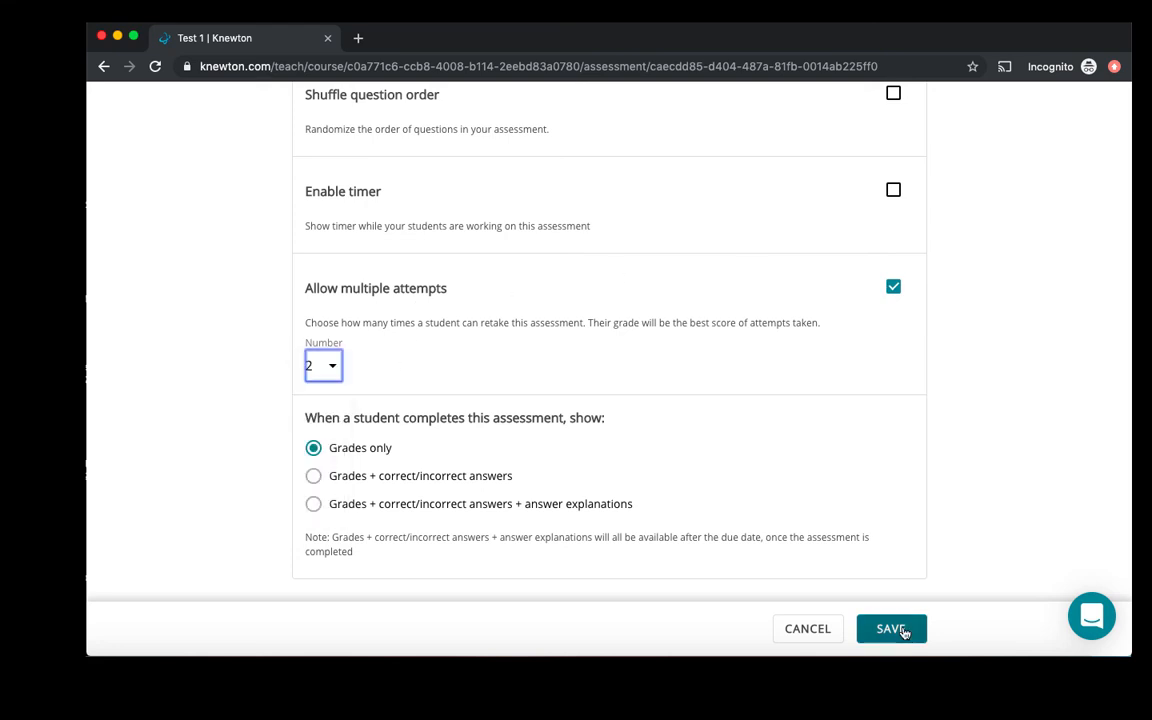
left_click(890, 629)
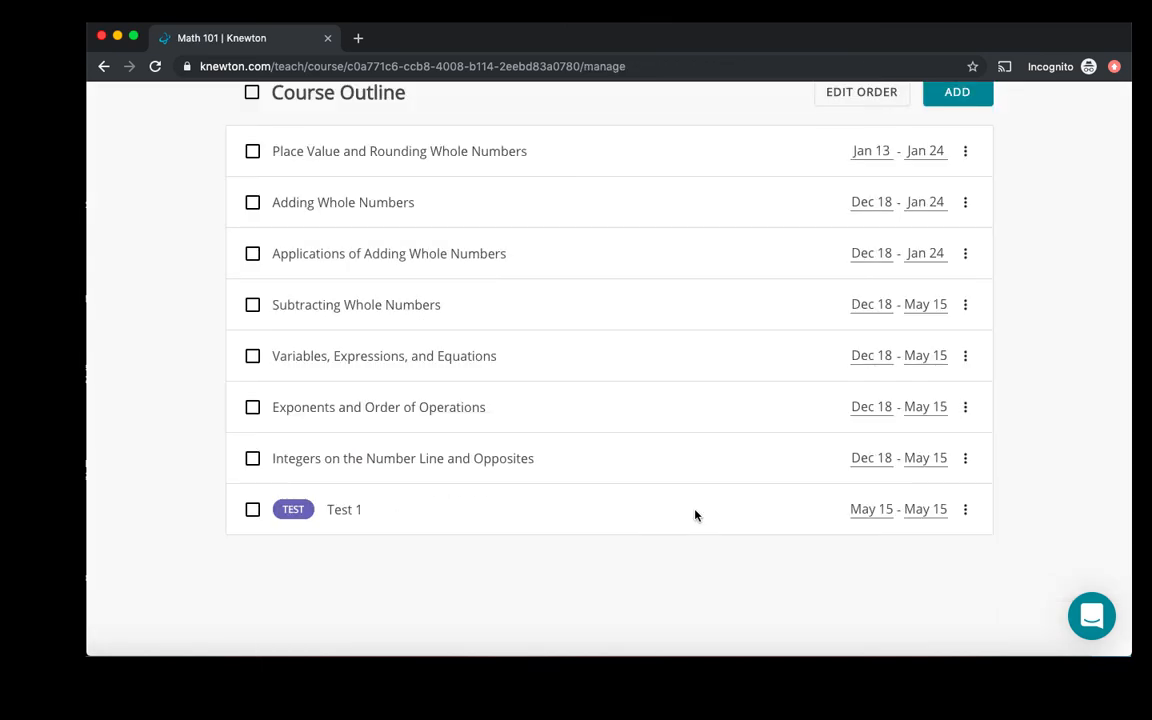
- Check which actions are available for Test 1 in the course outline
left_click(965, 512)
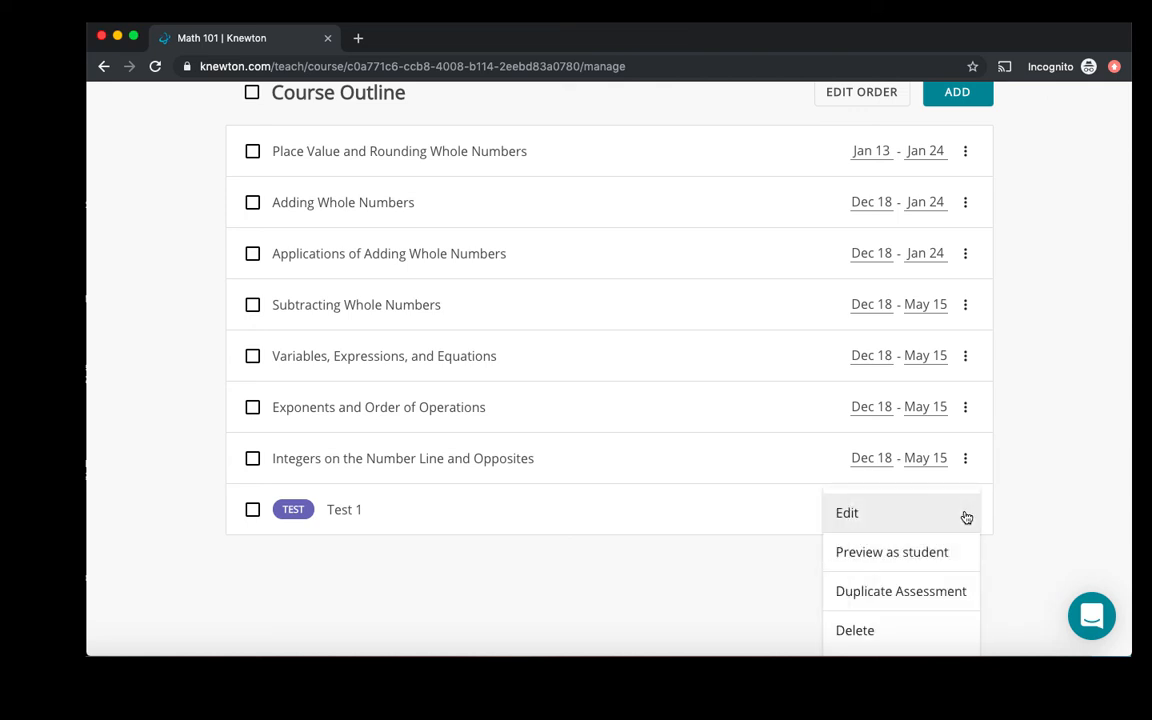
left_click(1026, 507)
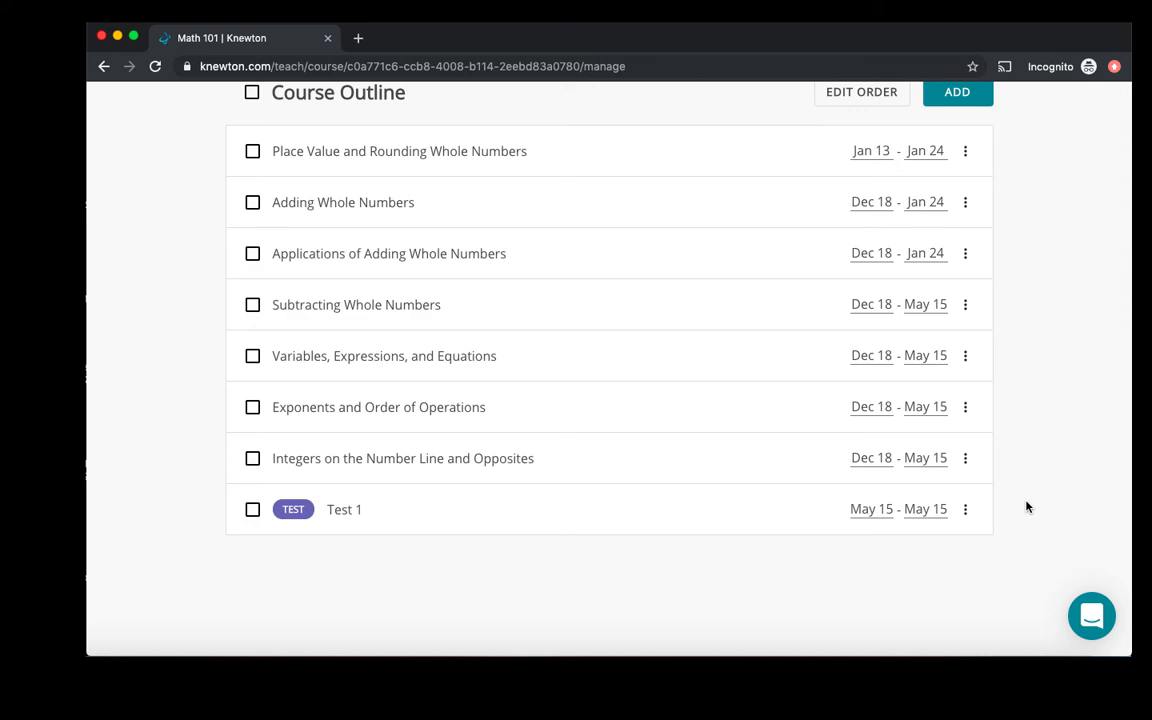